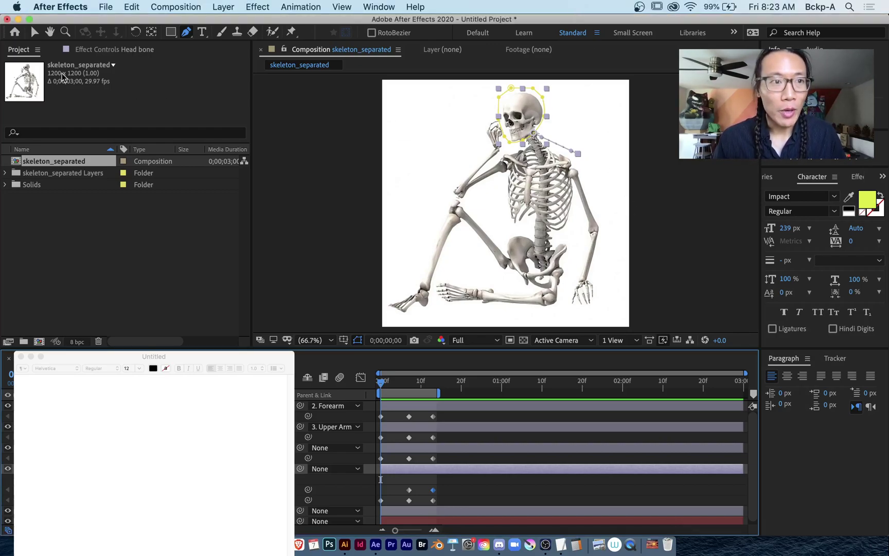
Trim the work area so it ends just past the last keyframes, around frame 15.
click(33, 32)
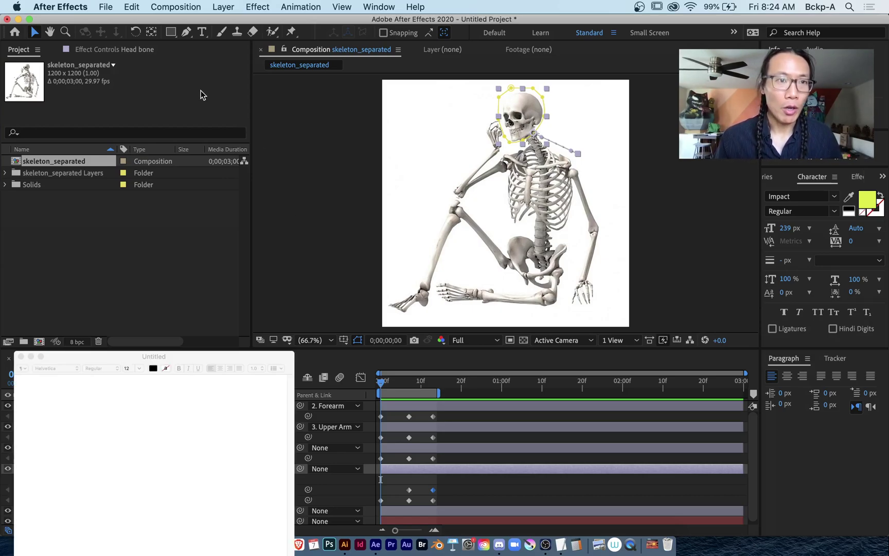
click(380, 479)
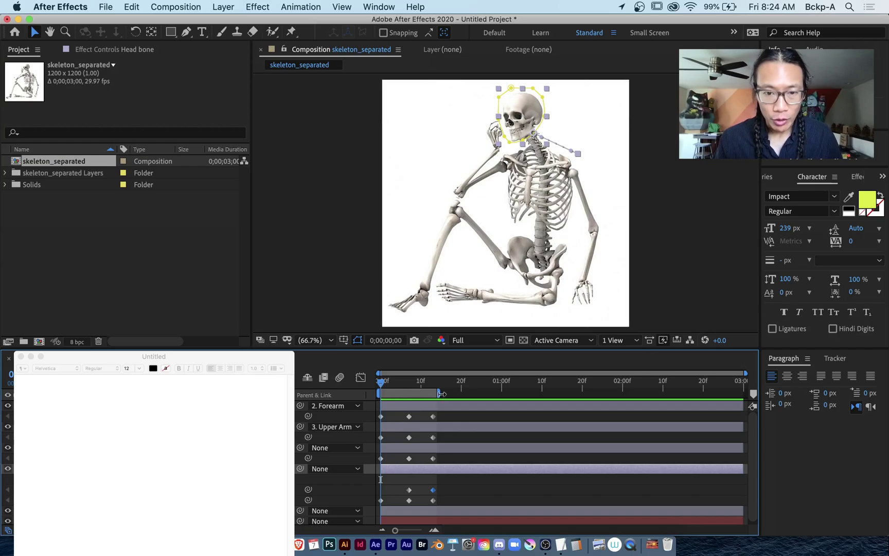
mouse_move(440, 393)
mouse_down()
mouse_move(573, 393)
mouse_move(437, 394)
mouse_up()
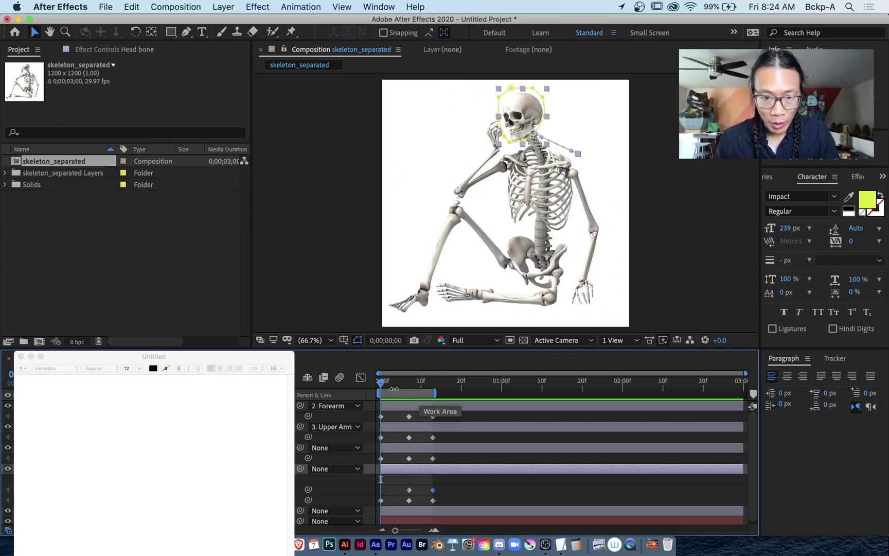
Scrub and play the skeleton preview, stopping with the current time at 0;00;00;07.
drag(382, 381, 408, 385)
key(space)
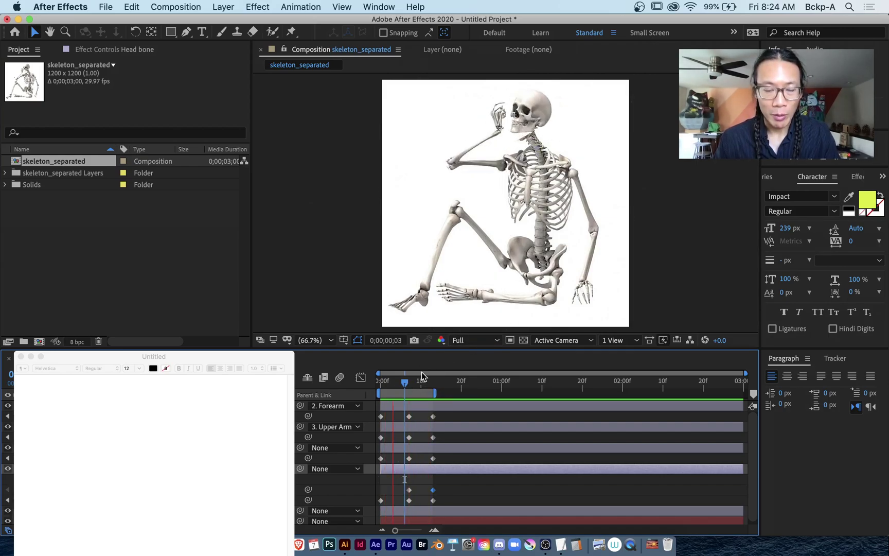
key(space)
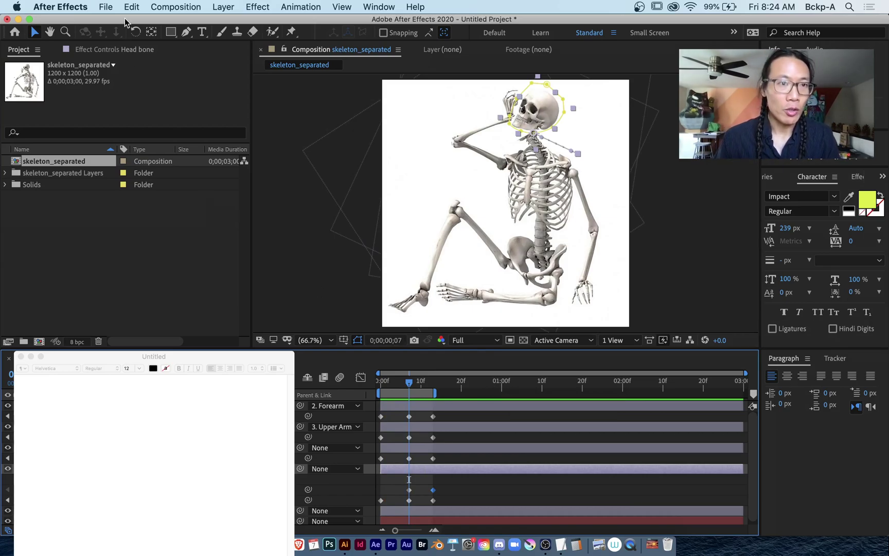
Queue skeleton_separated in Media Encoder via File > Export > Add to Adobe Media Encoder Queue.
click(107, 7)
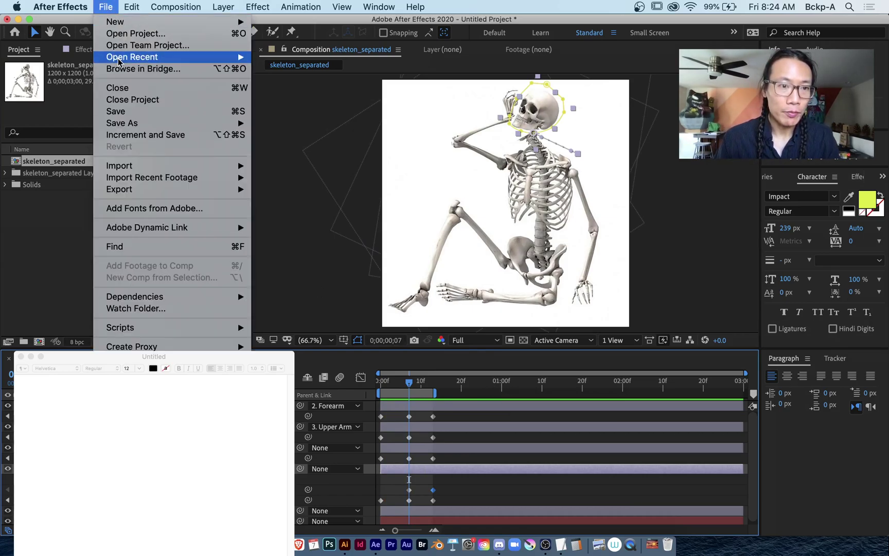
mouse_move(149, 190)
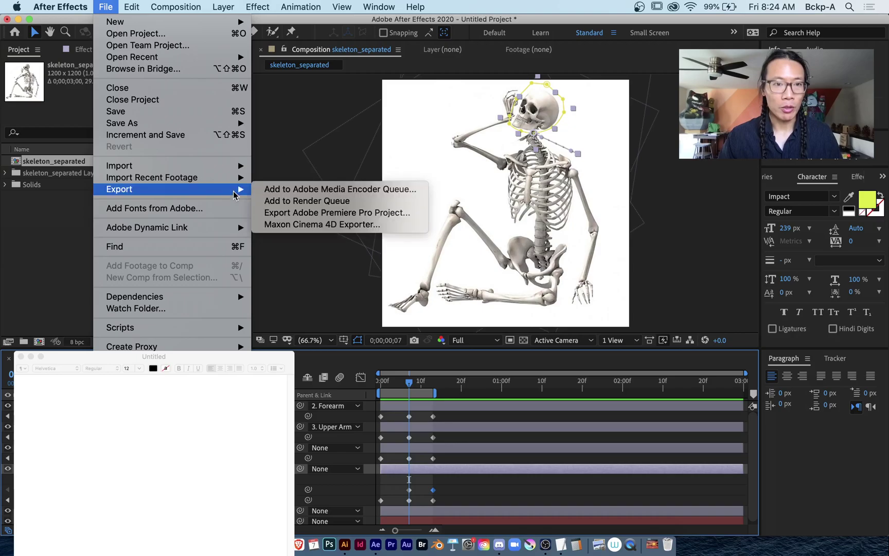
click(307, 189)
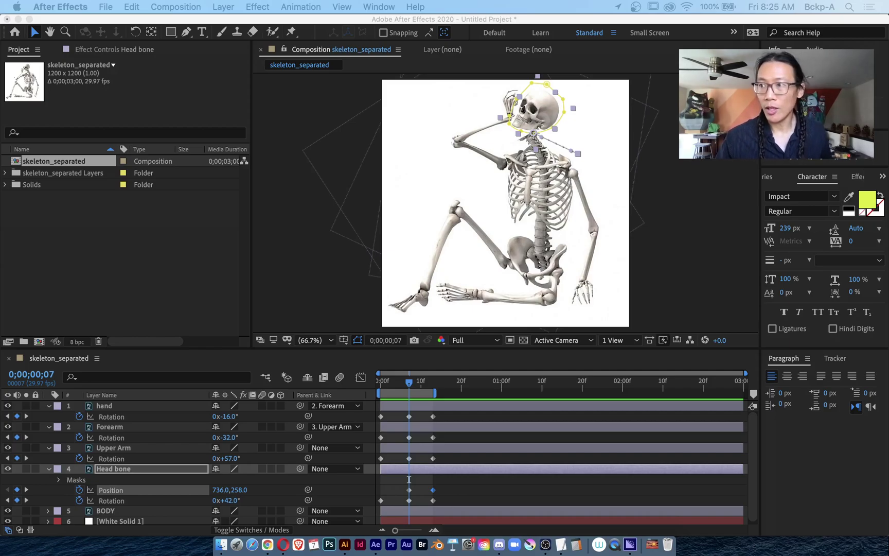
In a blank TextEdit note, type the heading 'how to export' and enlarge it to 44 pt.
click(561, 546)
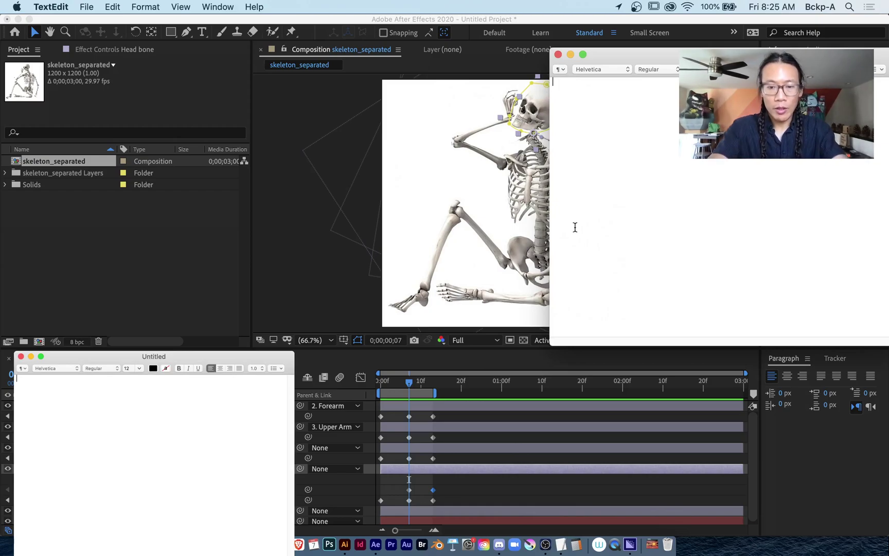
text(how to export)
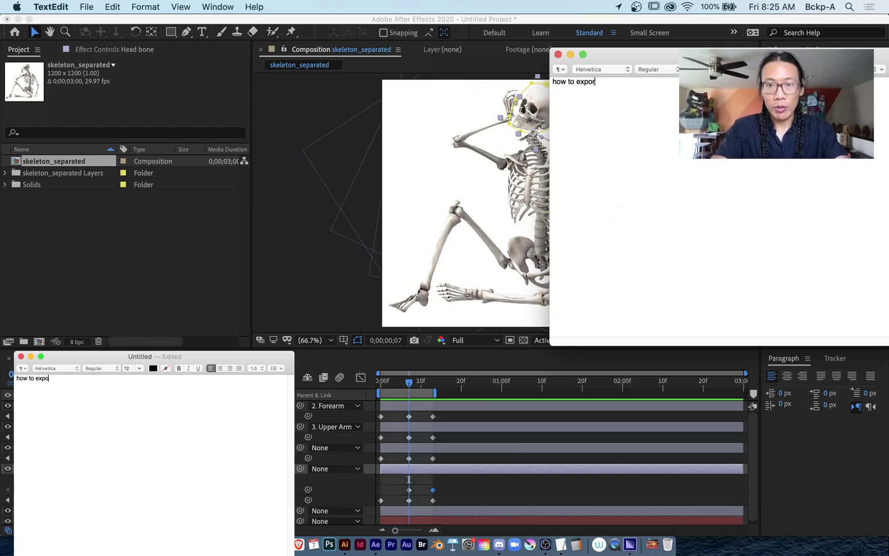
key(super+a)
key(super+plus)
key(super+plus)
key(super+plus)
key(super+plus)
key(super+plus)
key(super+plus)
key(super+plus)
key(super+plus)
key(super+plus)
key(super+plus)
key(super+plus)
key(super+plus)
key(super+plus)
key(super+plus)
key(super+plus)
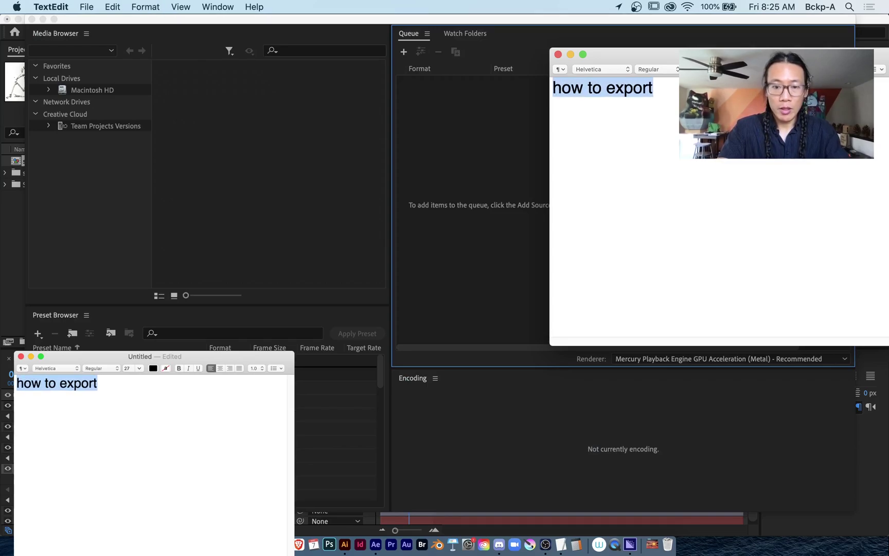
click(653, 88)
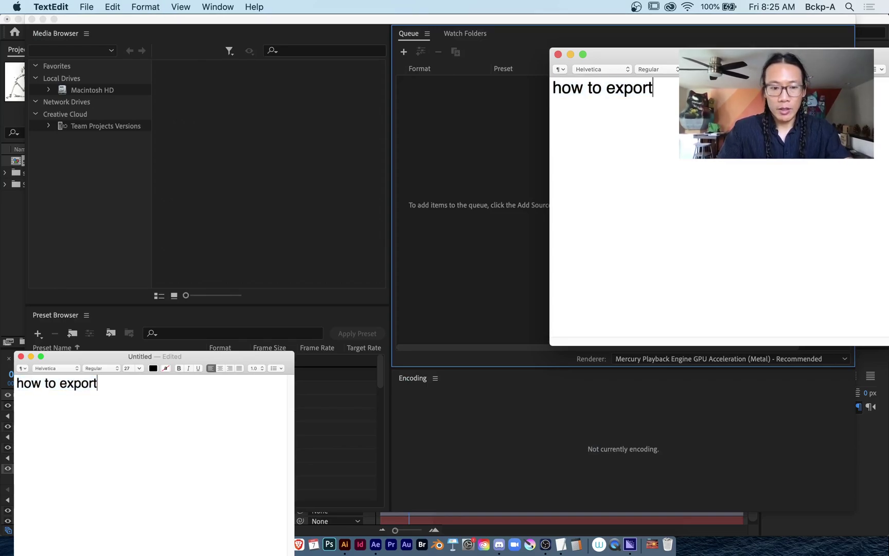
key(super+a)
key(super+plus)
key(super+plus)
key(super+plus)
key(super+plus)
key(super+plus)
key(super+plus)
key(super+plus)
key(super+plus)
key(super+plus)
key(super+plus)
key(super+plus)
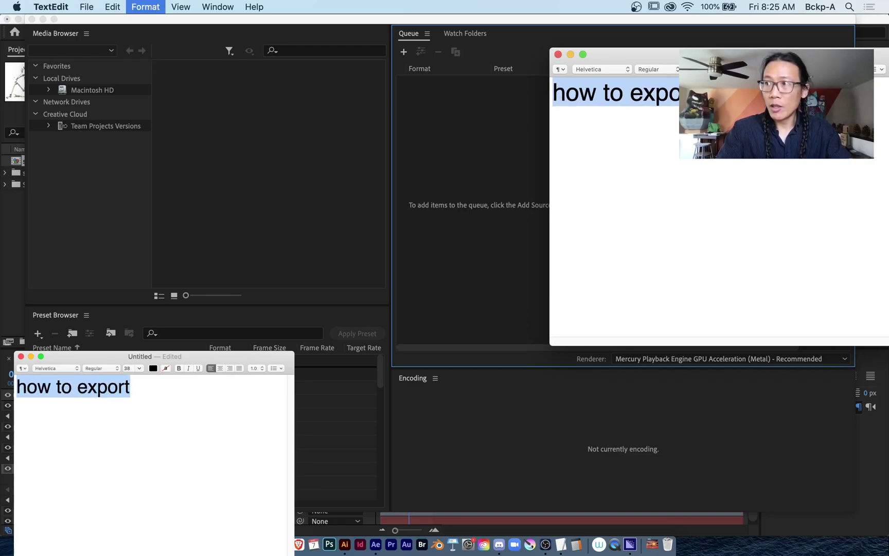
key(super+plus)
key(super+plus)
key(super+plus)
key(super+plus)
key(super+plus)
key(super+plus)
Complete the heading as 'how to export/render a movie' and begin the next line 'B,N - set pla'.
key(Right)
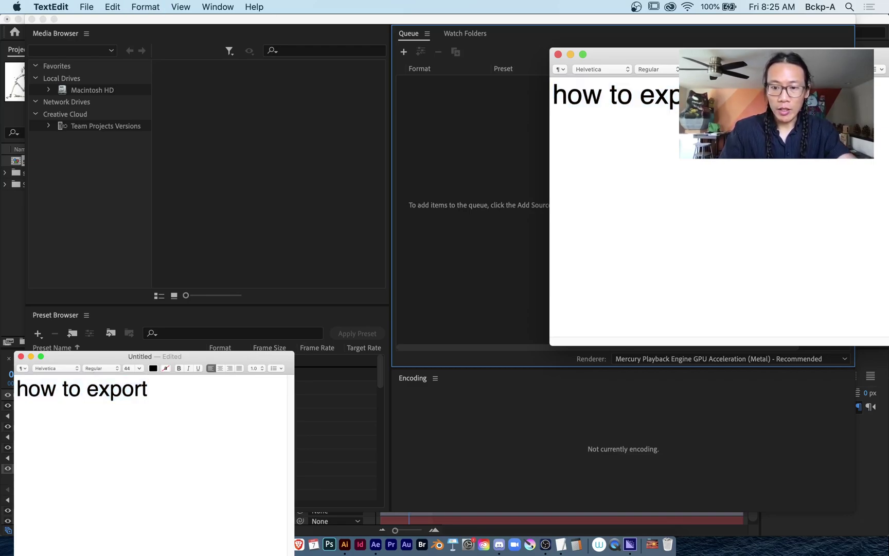
text(/render)
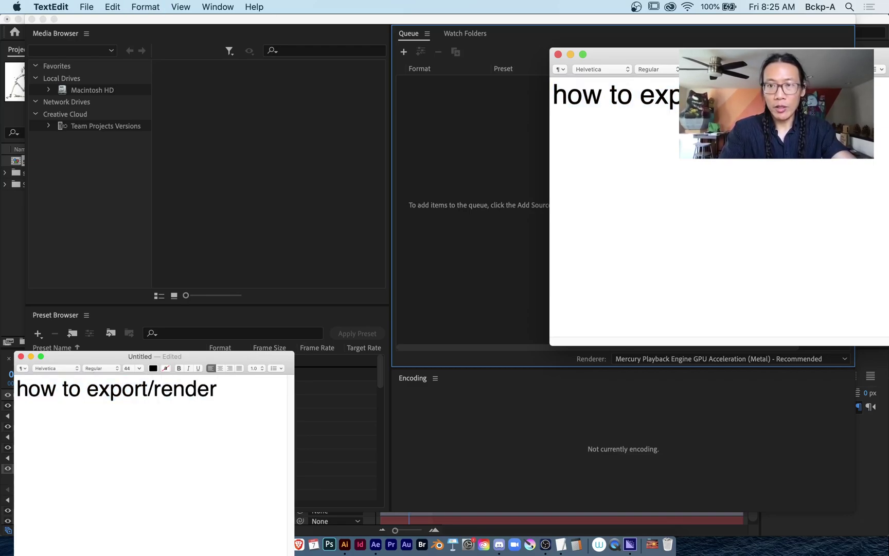
text( a movie)
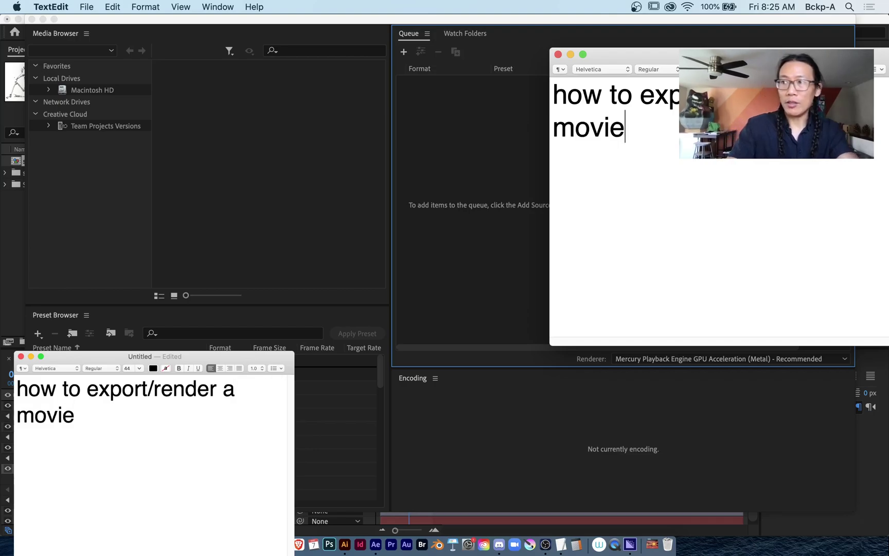
key(Return)
key(Return)
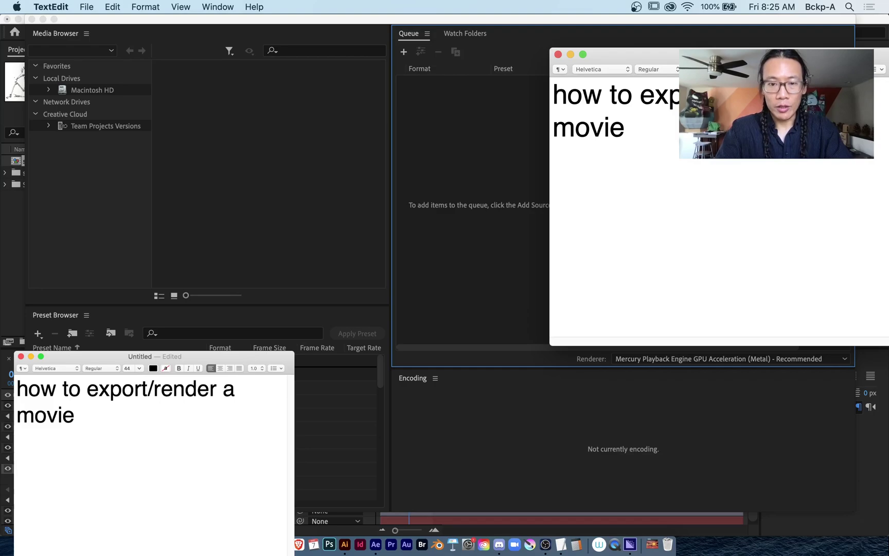
text(B,N )
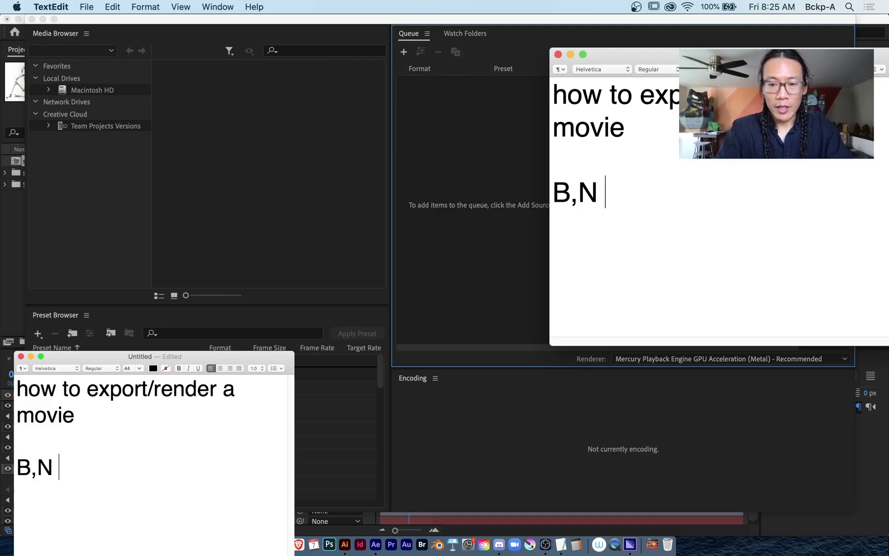
text(- set pla)
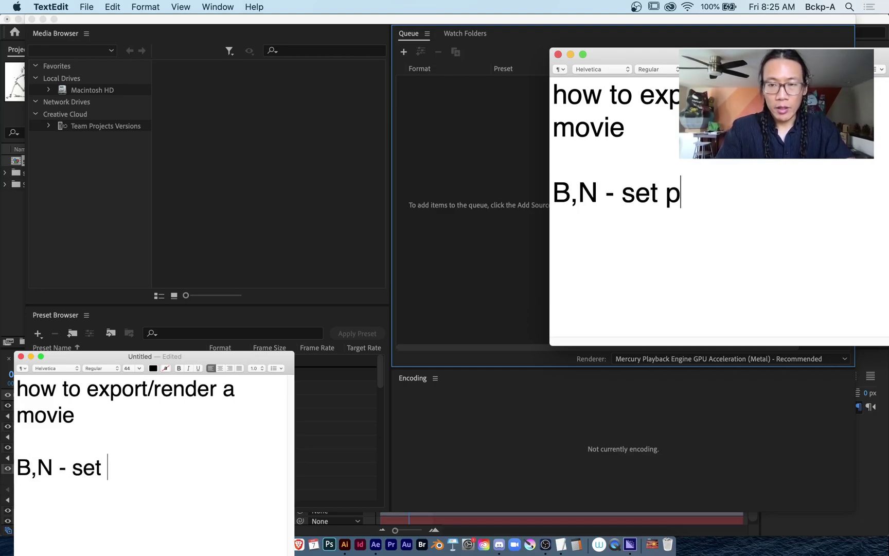
Complete 'B,N - set playback range', then add lines 'File>Export>' and 'Add to Media Encoder Queue'.
click(575, 231)
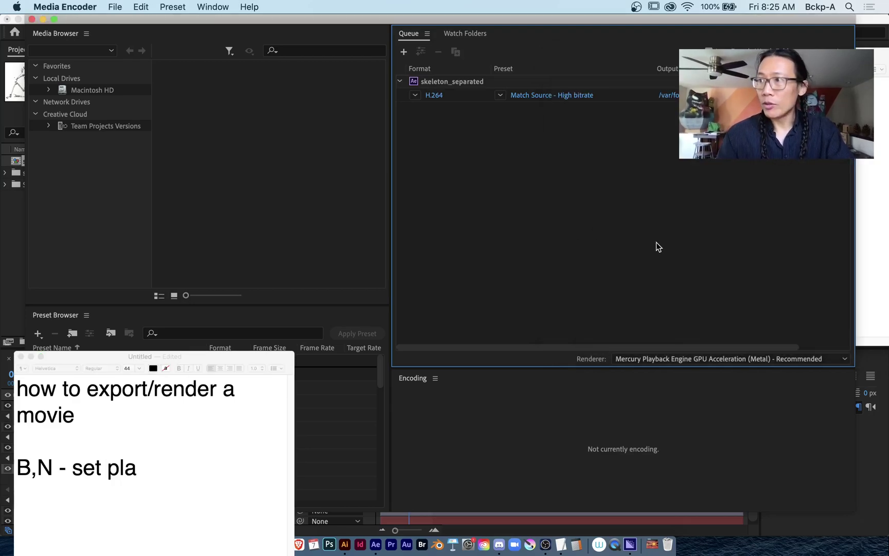
click(561, 544)
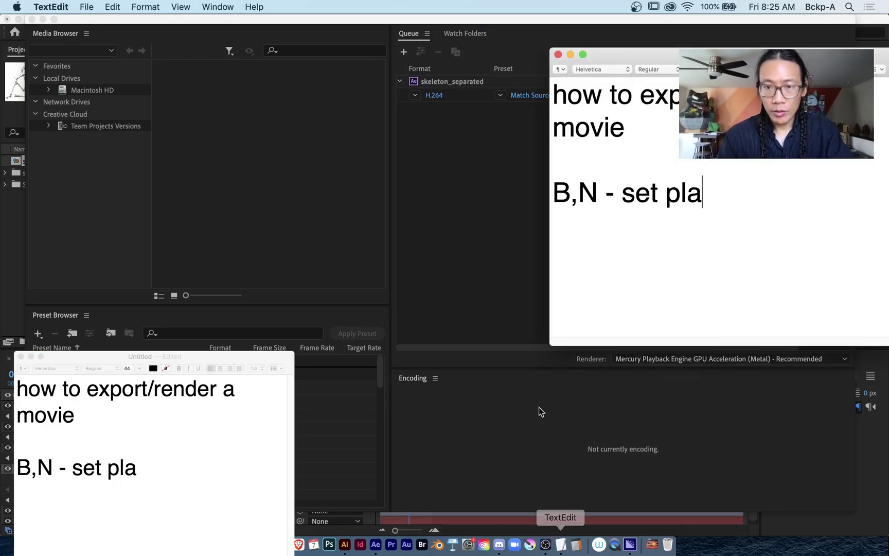
text(yback range)
key(Return)
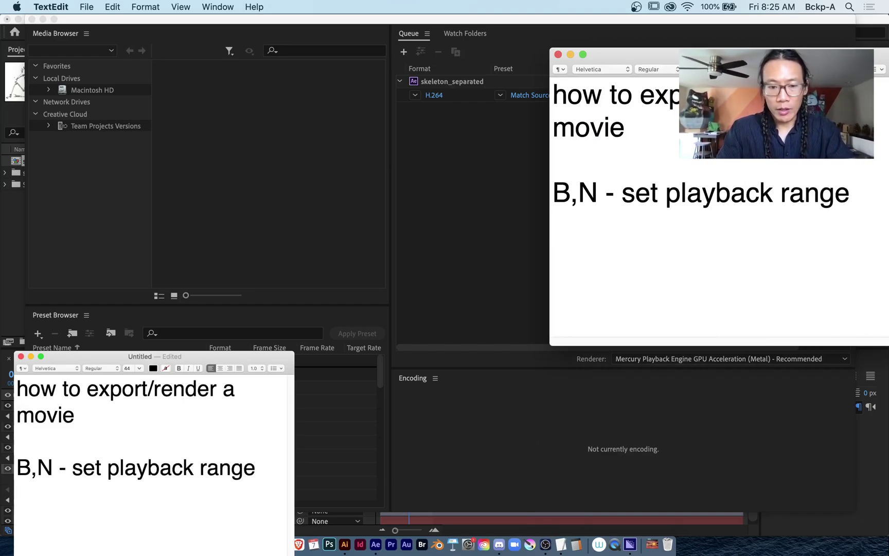
text(File>)
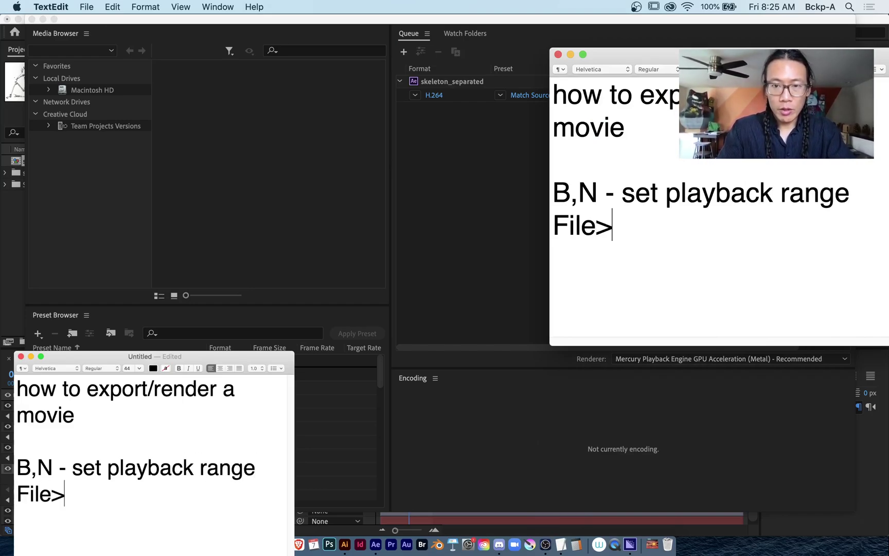
text(Export>)
key(Return)
text(Add to Media E)
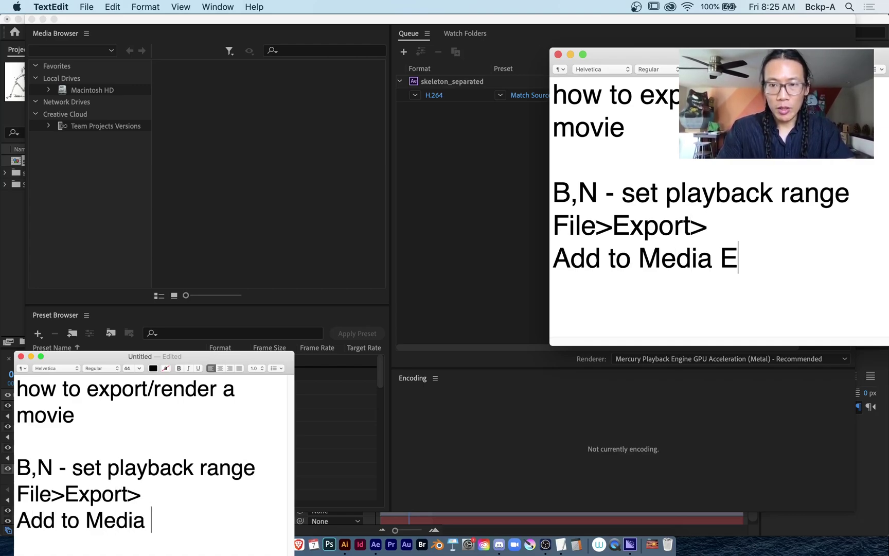
text(ncoder)
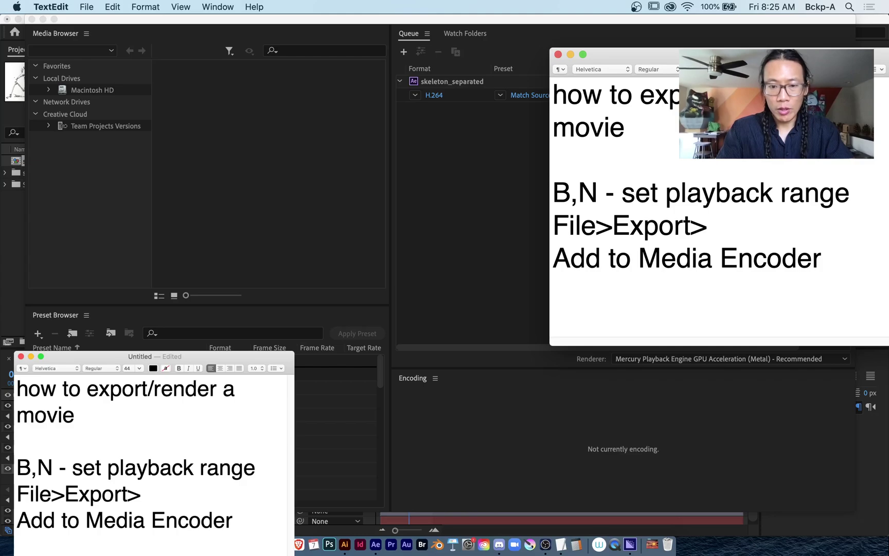
text( Queue)
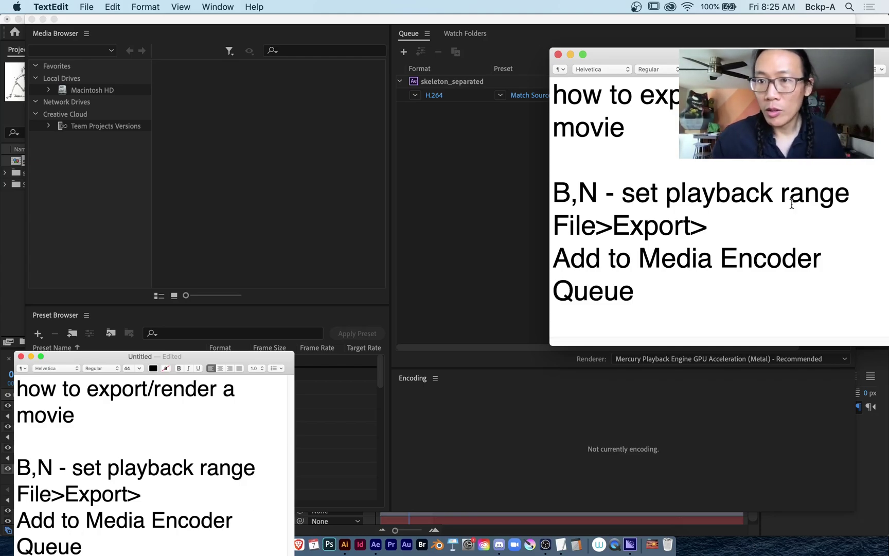
Reposition and resize the TextEdit notes window, then slide it off to the right.
drag(618, 54, 464, 56)
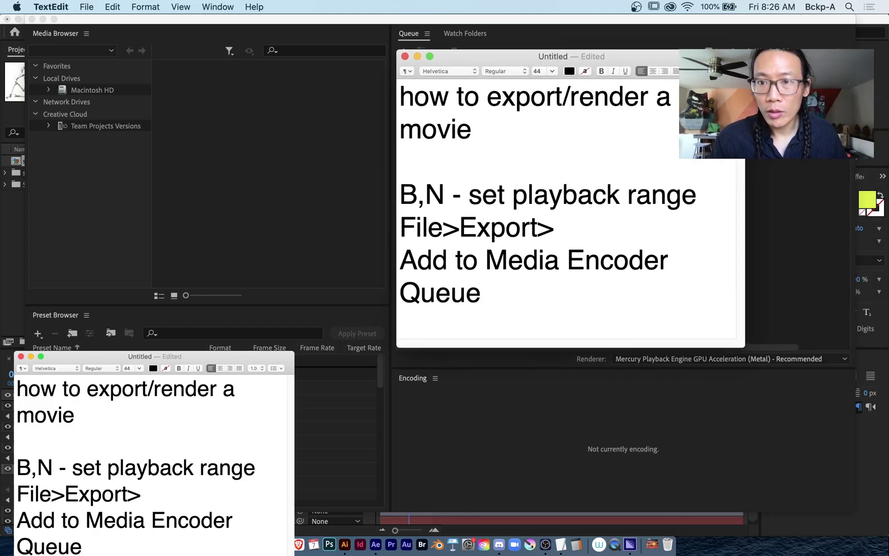
drag(744, 206, 810, 207)
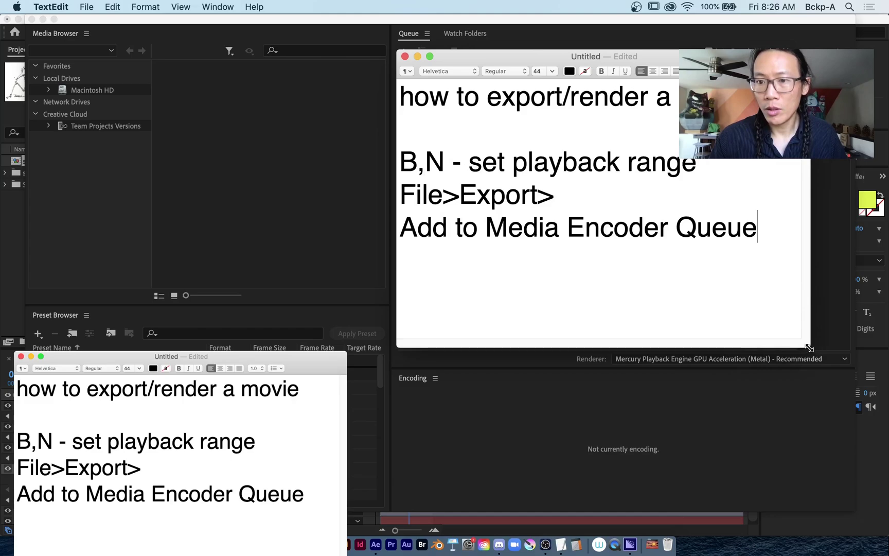
drag(806, 345, 802, 281)
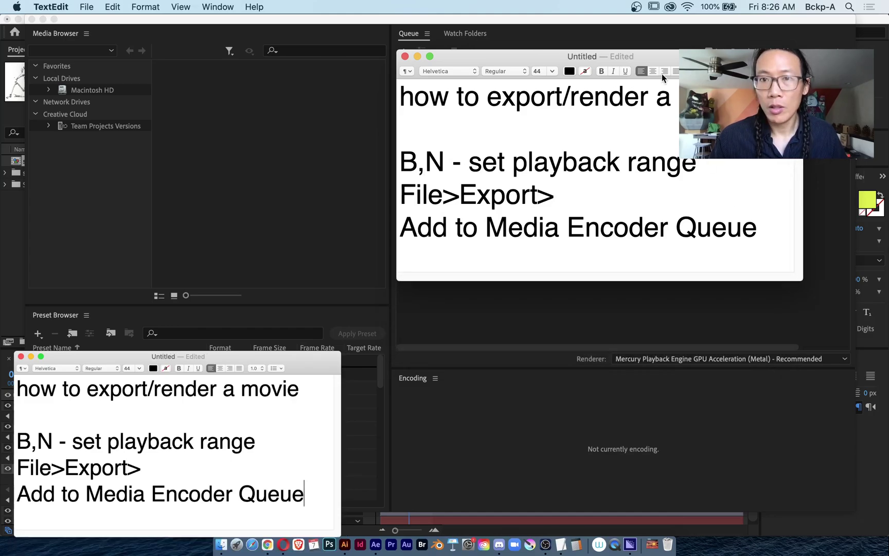
drag(459, 64, 888, 65)
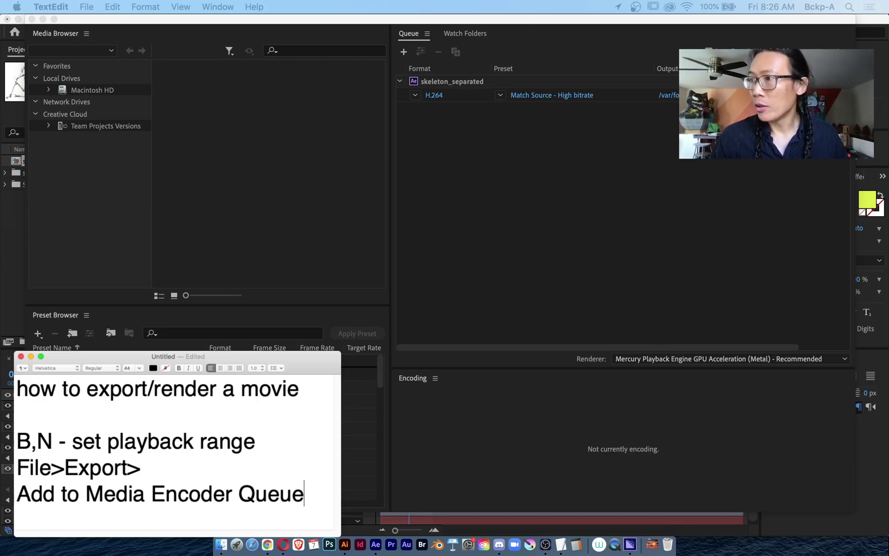
Minimize TextEdit and bring up Media Encoder's queue showing the Match Source - High bitrate preset.
key(super+m)
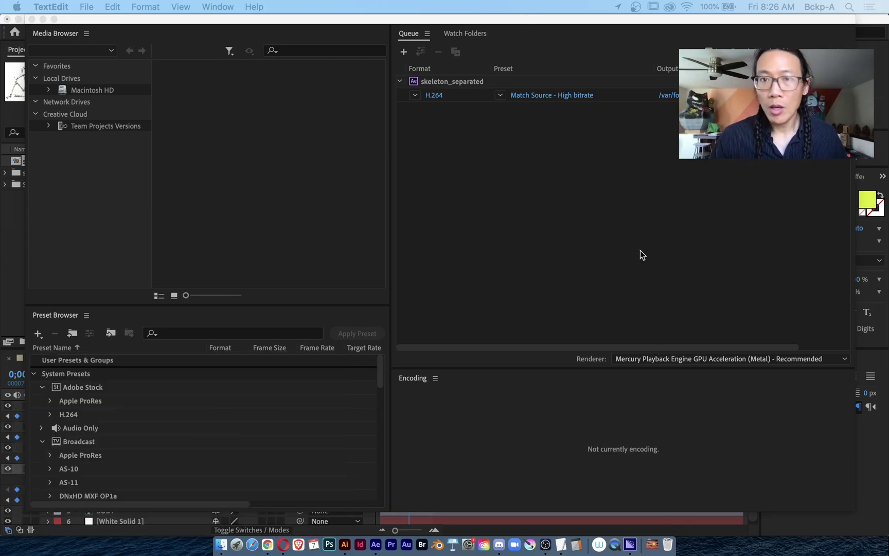
click(512, 20)
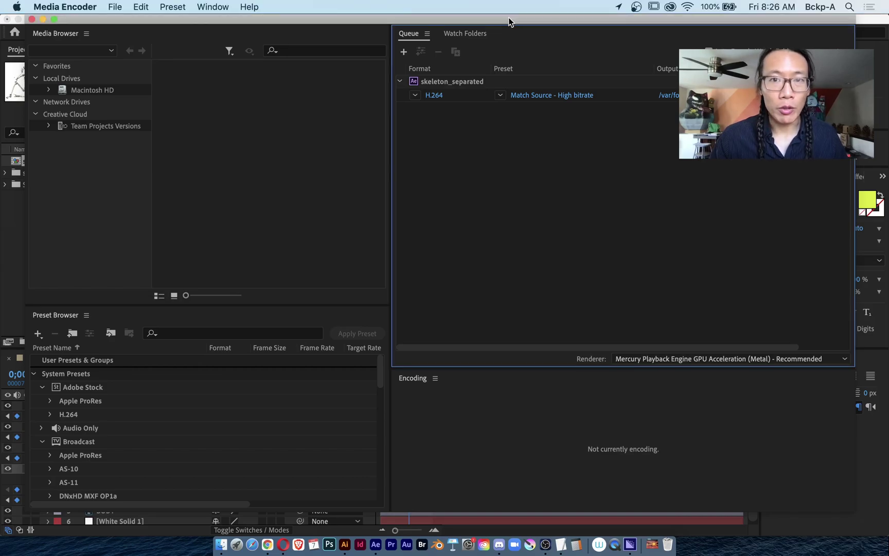
mouse_move(508, 20)
mouse_down()
mouse_move(482, 54)
mouse_move(499, 23)
mouse_up()
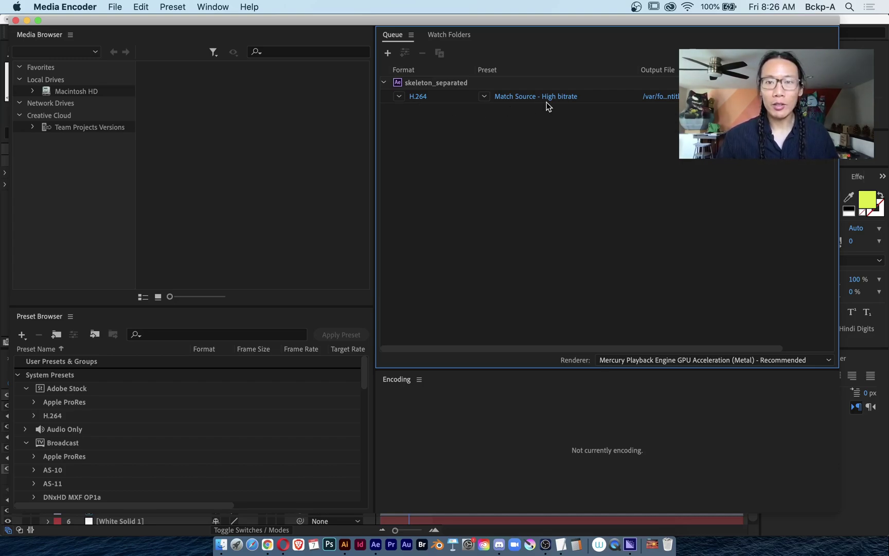
mouse_move(533, 106)
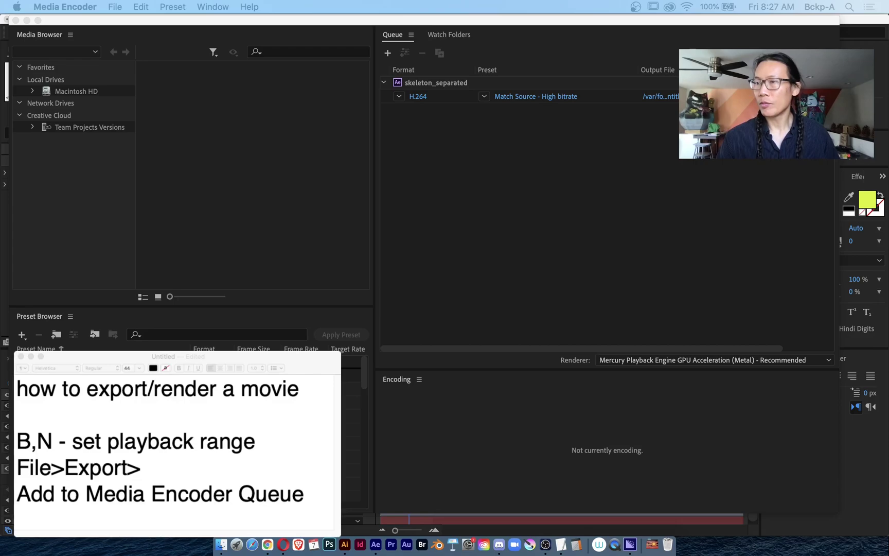
Add the note heading 'in Media Encoder:' below the last step.
click(304, 494)
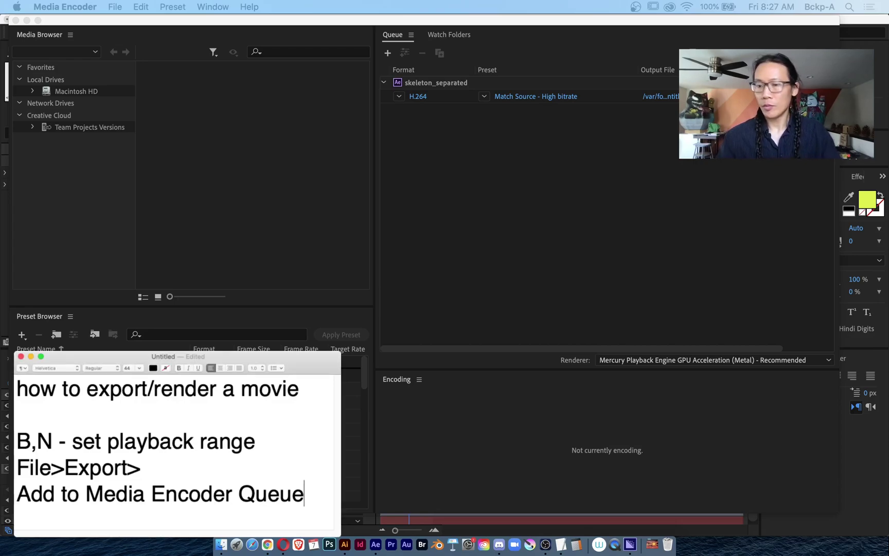
key(Return)
key(Return)
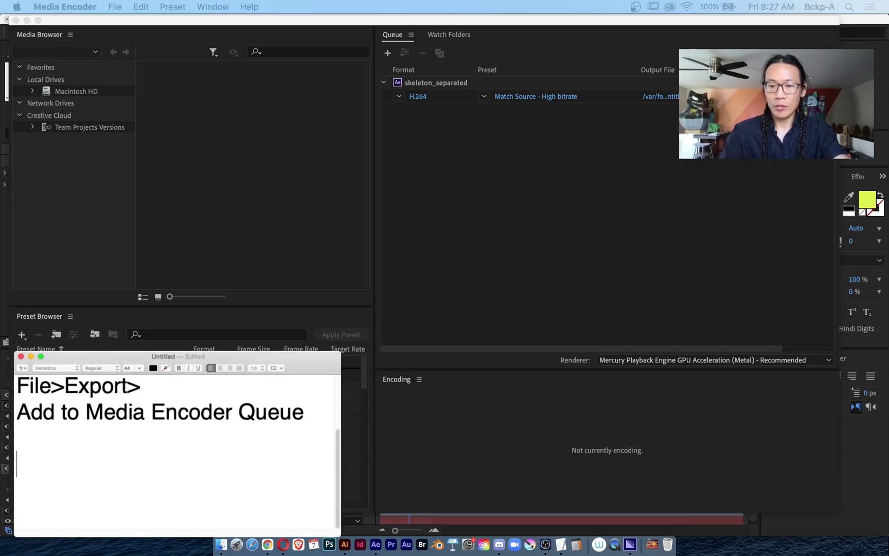
text(in Media En)
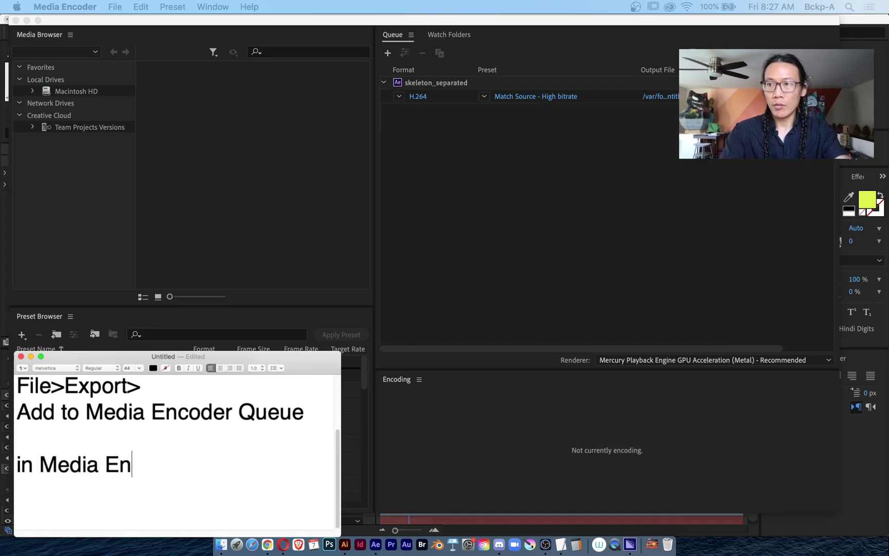
text(coder:)
key(Return)
Add the lines 'just click on the third blue words' and 'Destination and file name'.
text(just click onthe)
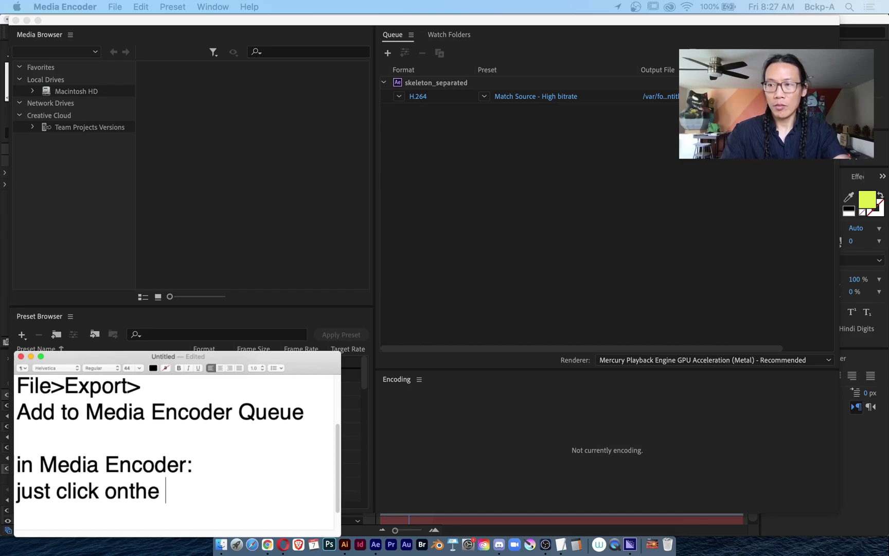
key(BackSpace)
key(BackSpace)
key(BackSpace)
key(BackSpace)
text(the r)
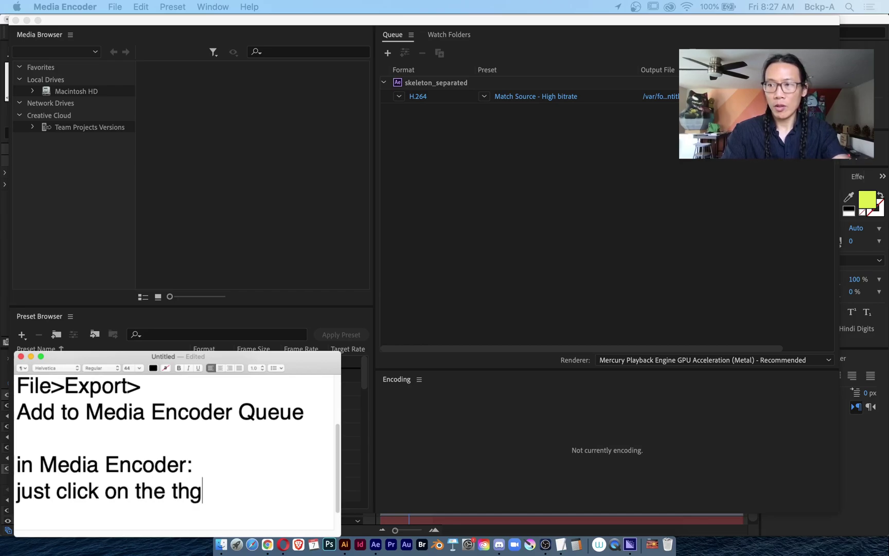
key(BackSpace)
text(ird )
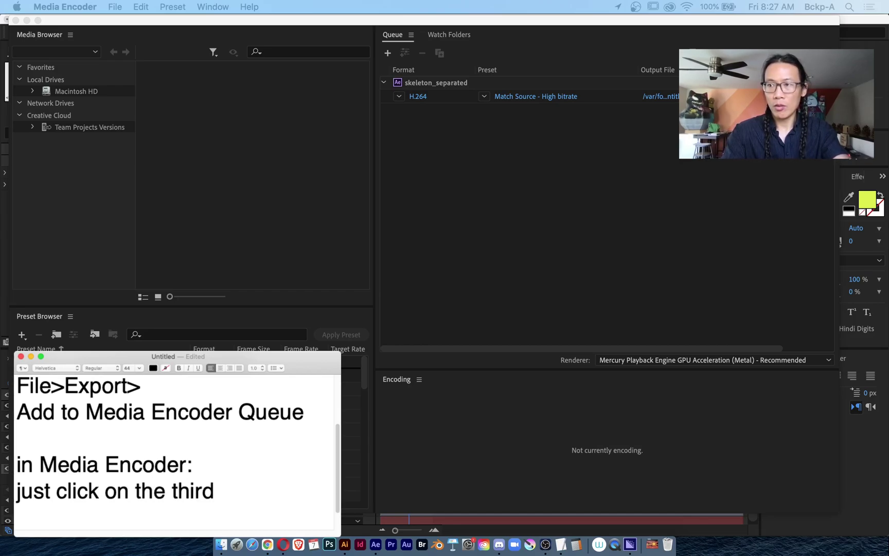
text(blue wor)
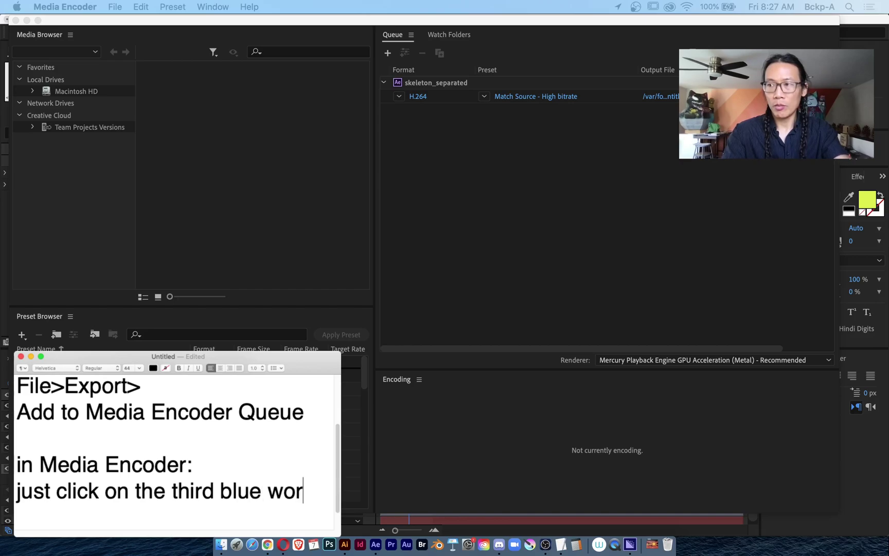
text(ds)
key(Return)
key(Return)
key(Return)
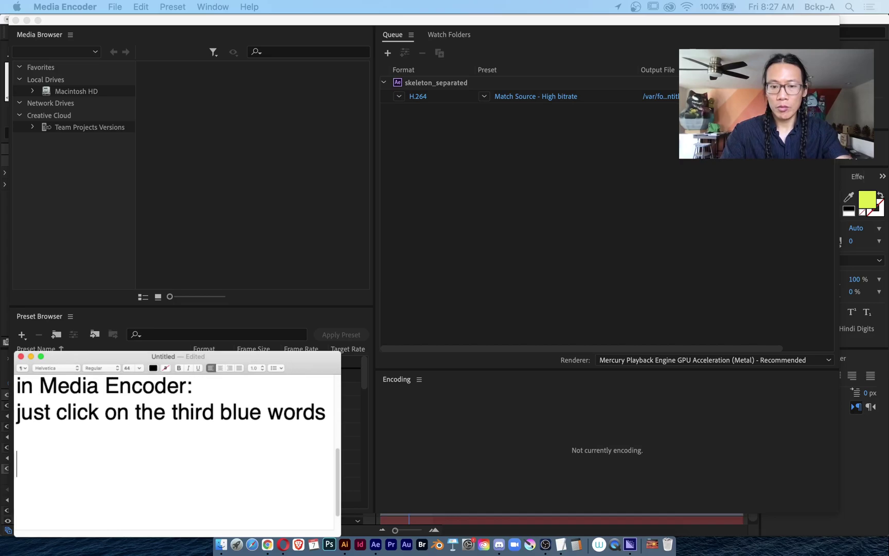
text(Destin)
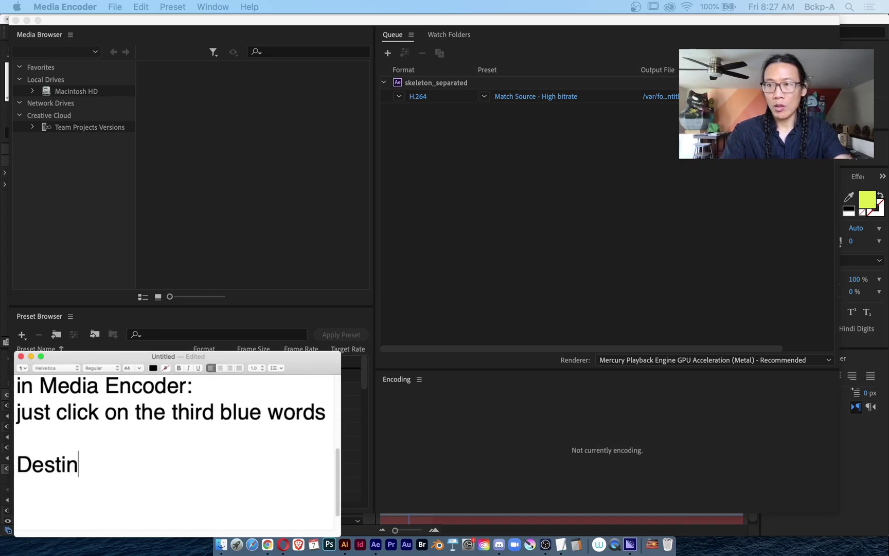
text(ation and file)
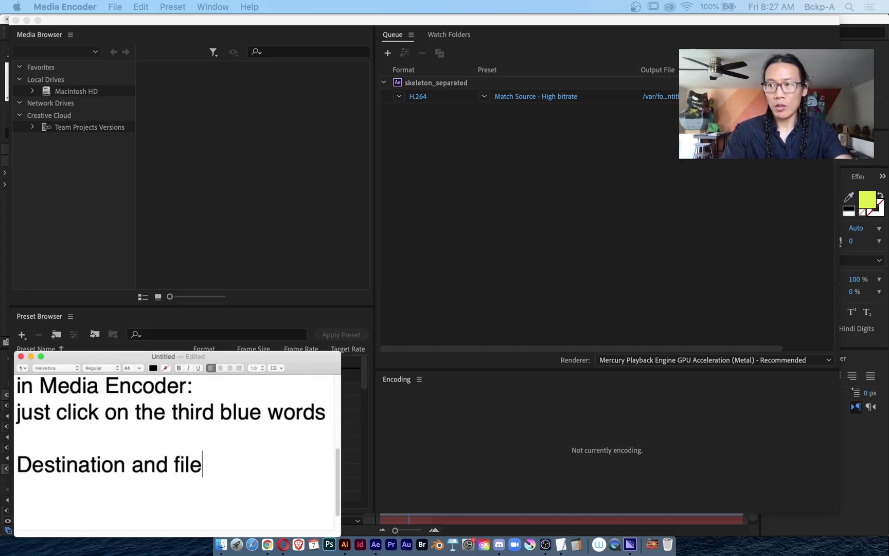
text( name)
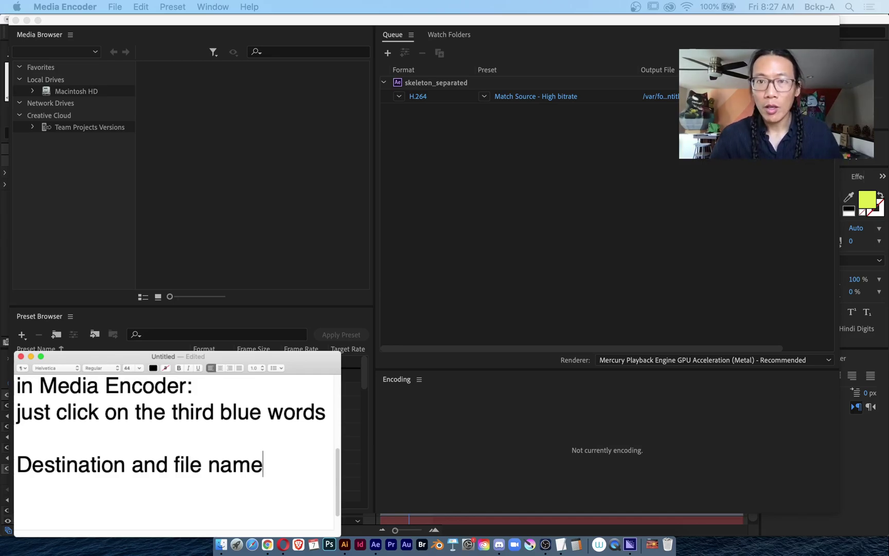
From the blue Output File link, choose Documents > OUTPUT as the render destination.
click(674, 22)
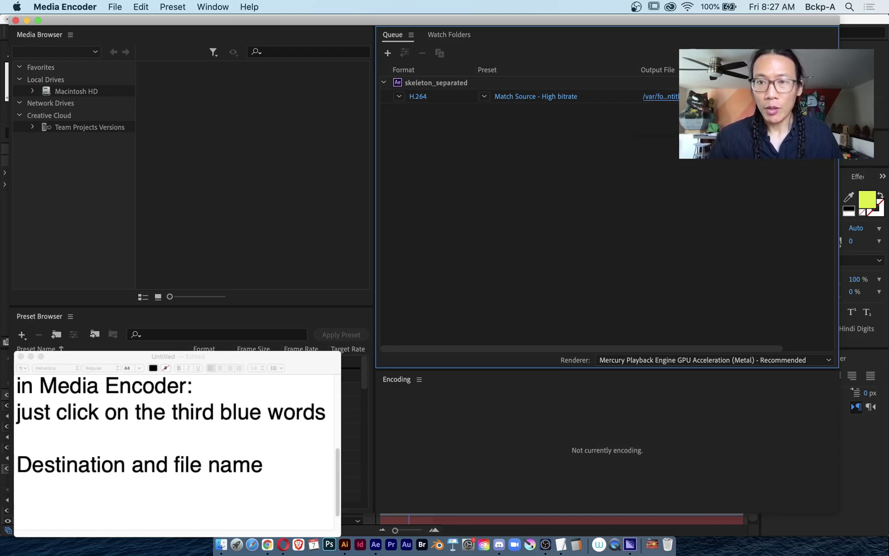
click(661, 96)
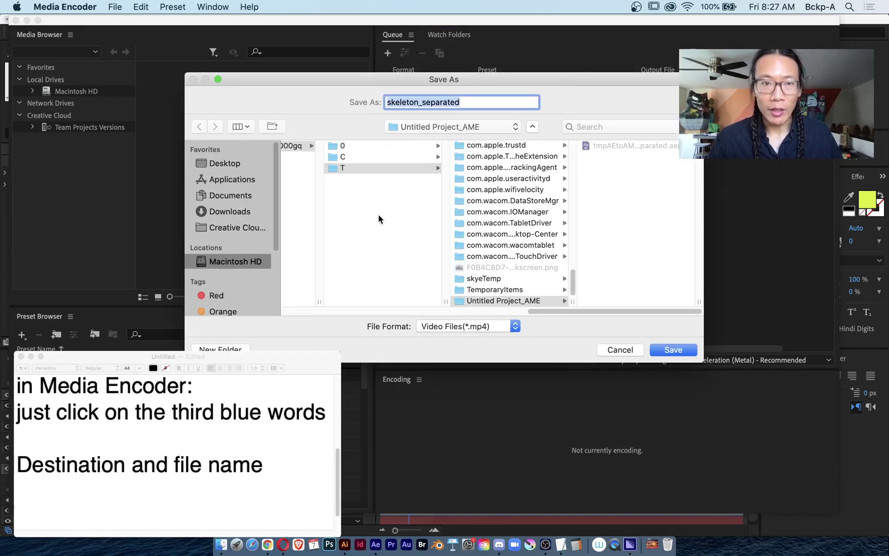
click(228, 196)
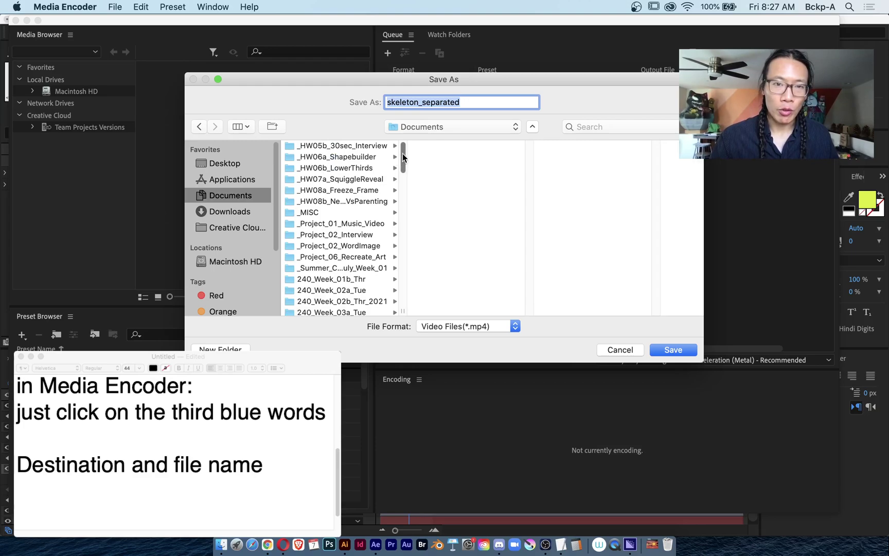
drag(403, 157, 390, 299)
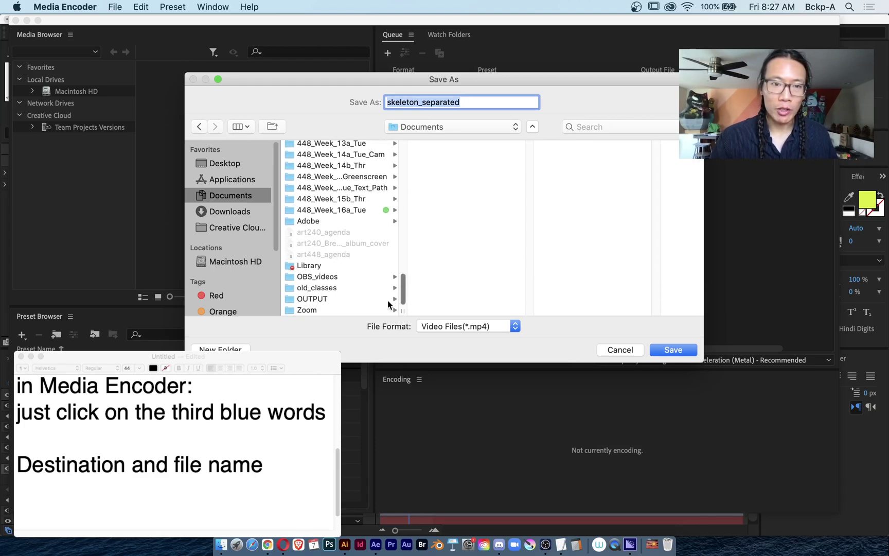
click(304, 298)
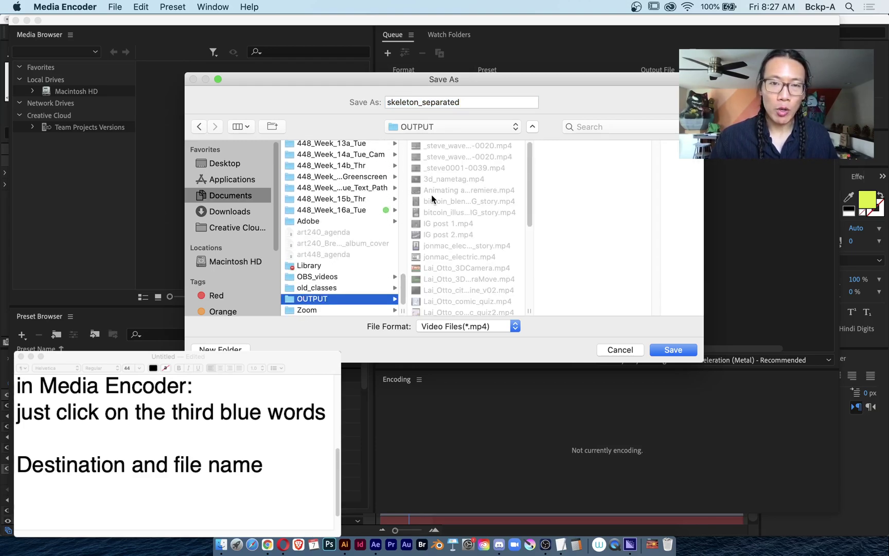
Rename the output file to 'after effects practice render v01'.
drag(528, 313, 598, 311)
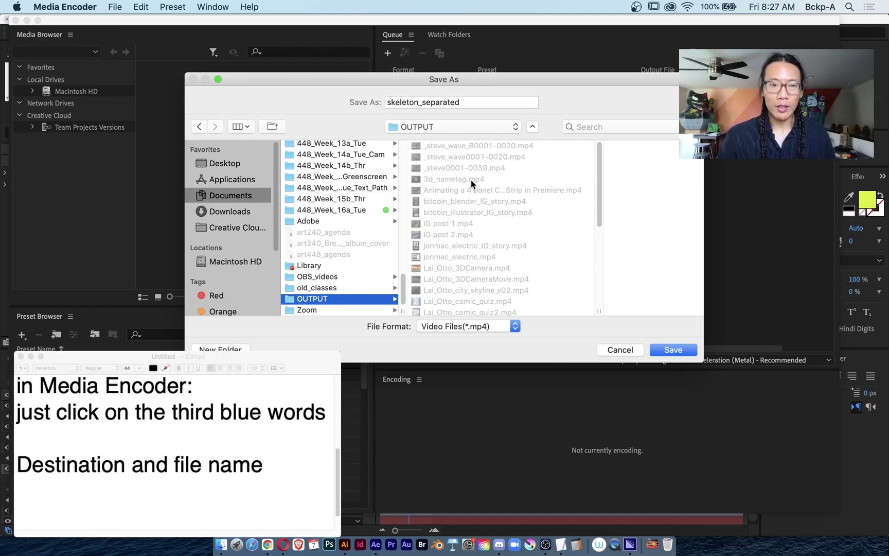
scroll(477, 242, down, 5)
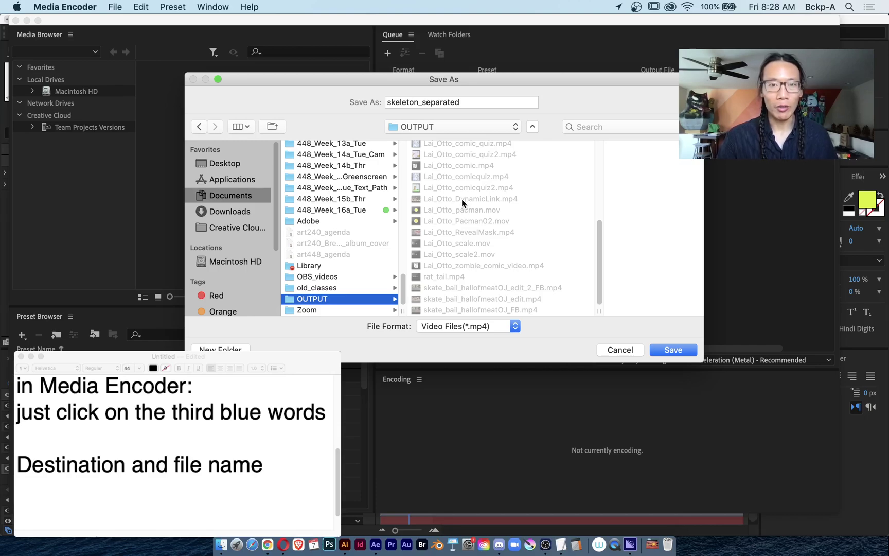
double_click(461, 104)
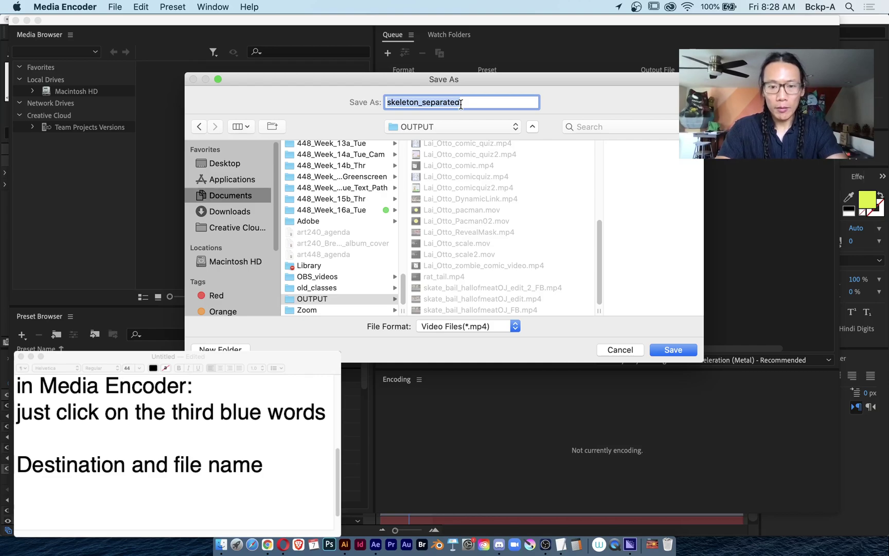
text(afte)
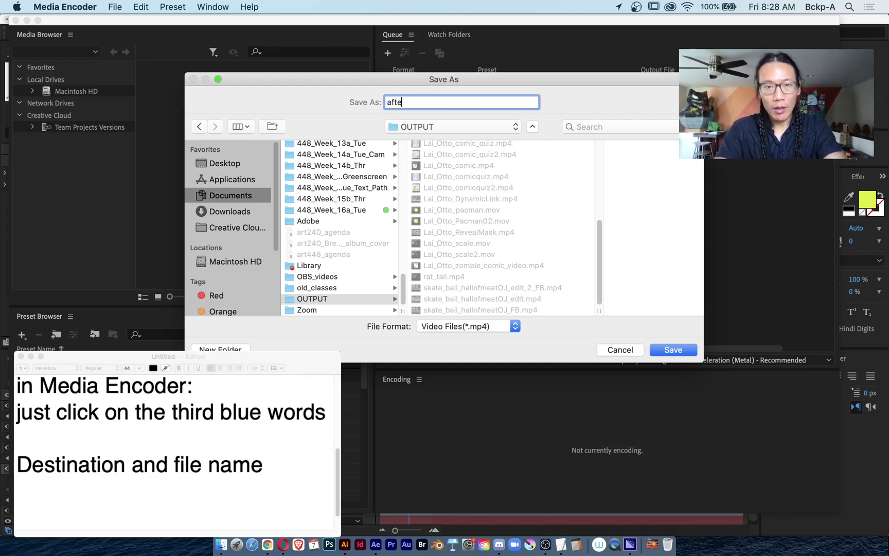
text(r effec)
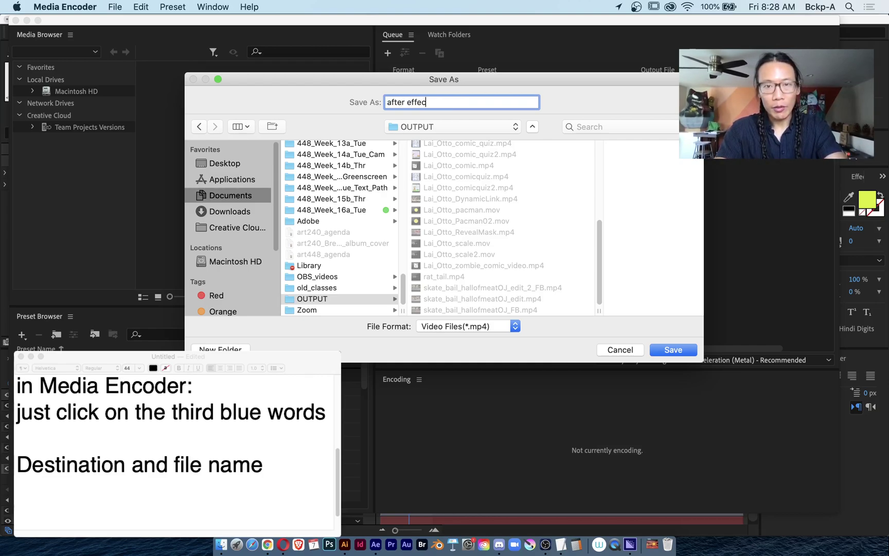
text(ts practice render)
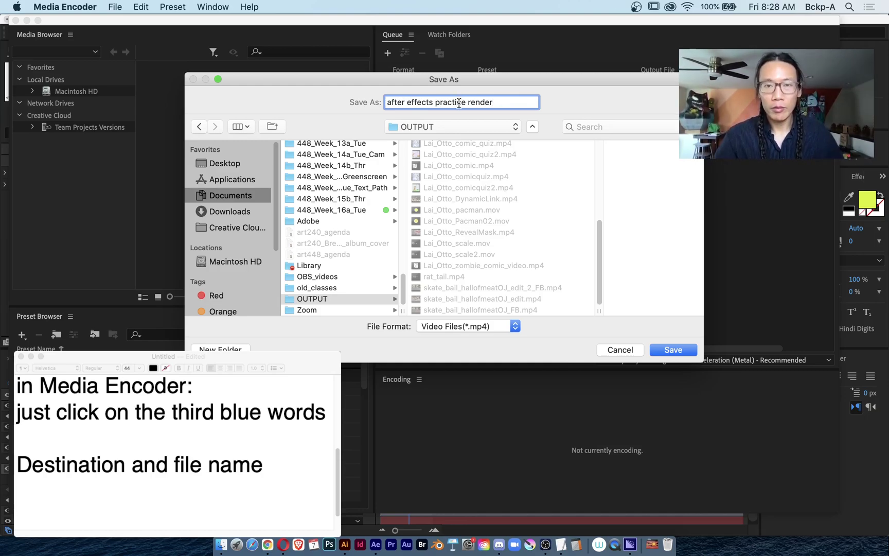
text( v01)
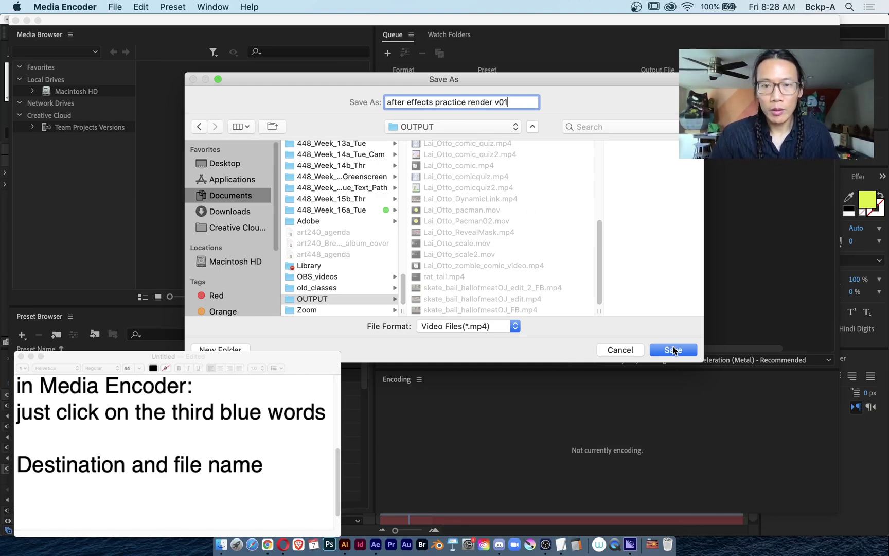
Save the new output location and start the queue to render the H.264 MP4.
click(673, 349)
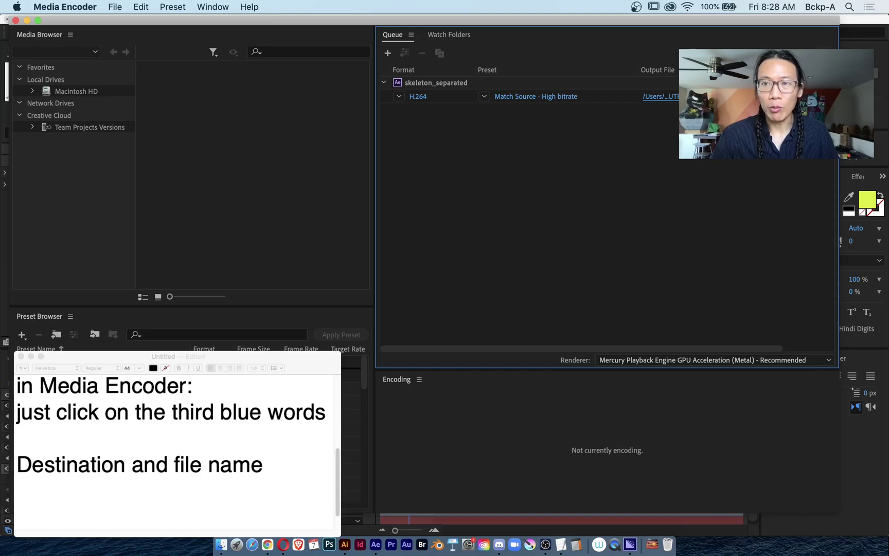
click(826, 53)
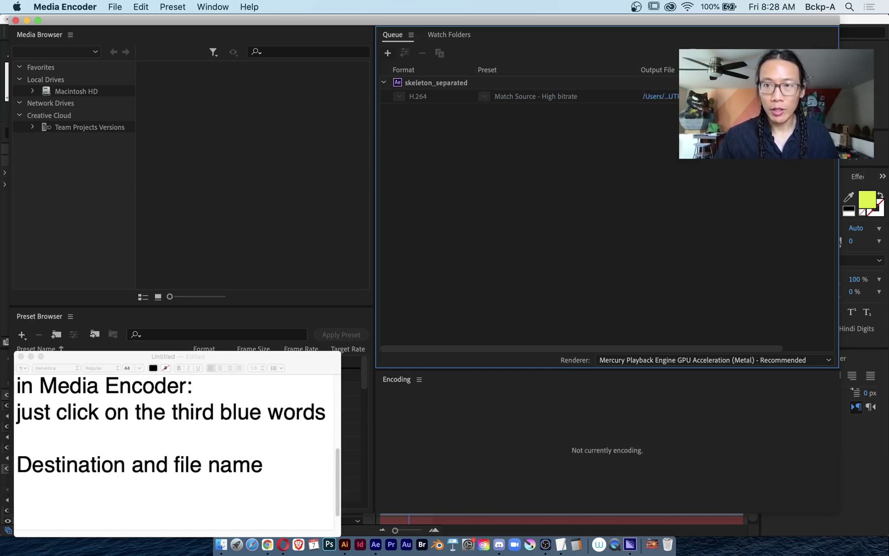
Open a new Finder window showing the Documents > OUTPUT folder.
click(222, 544)
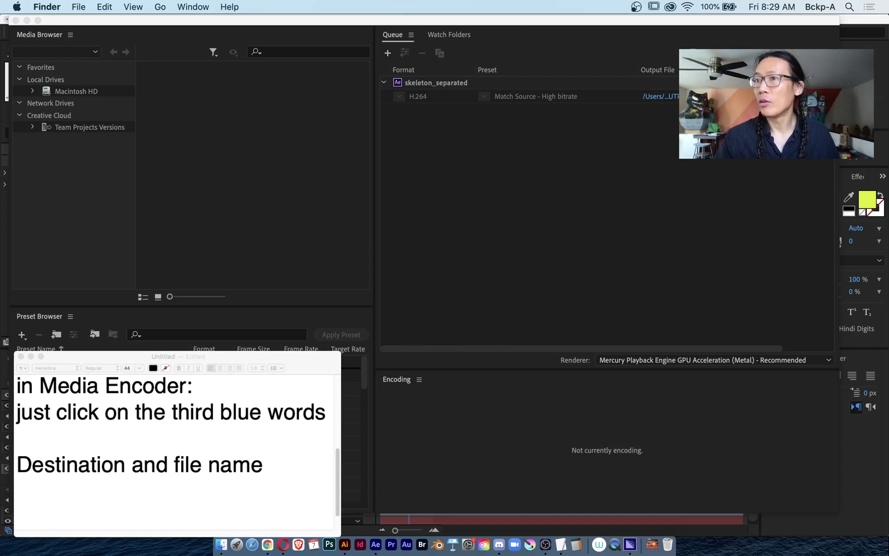
key(super+n)
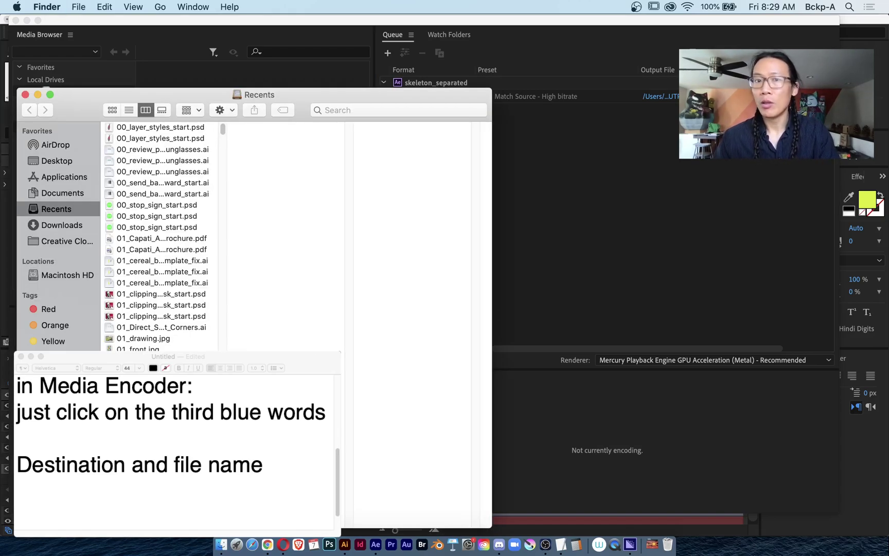
drag(252, 92, 469, 66)
click(273, 166)
scroll(355, 216, down, 10)
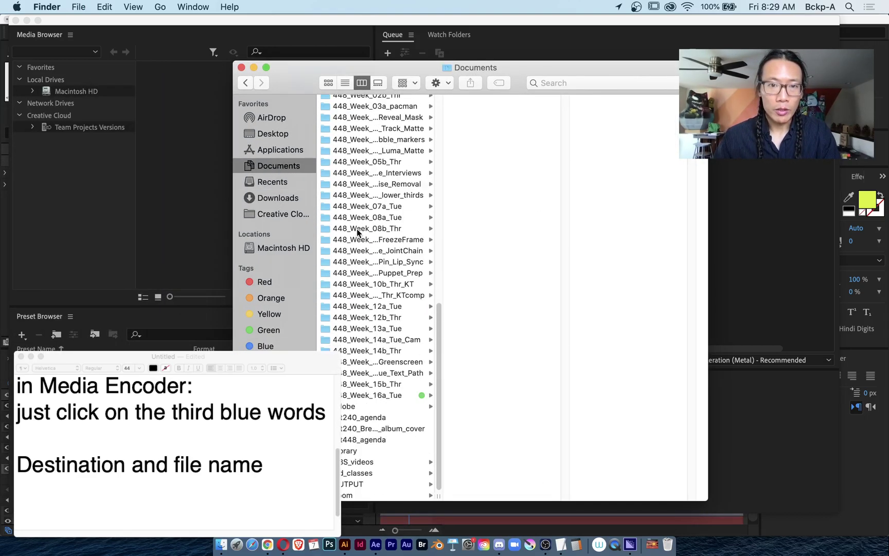
click(356, 483)
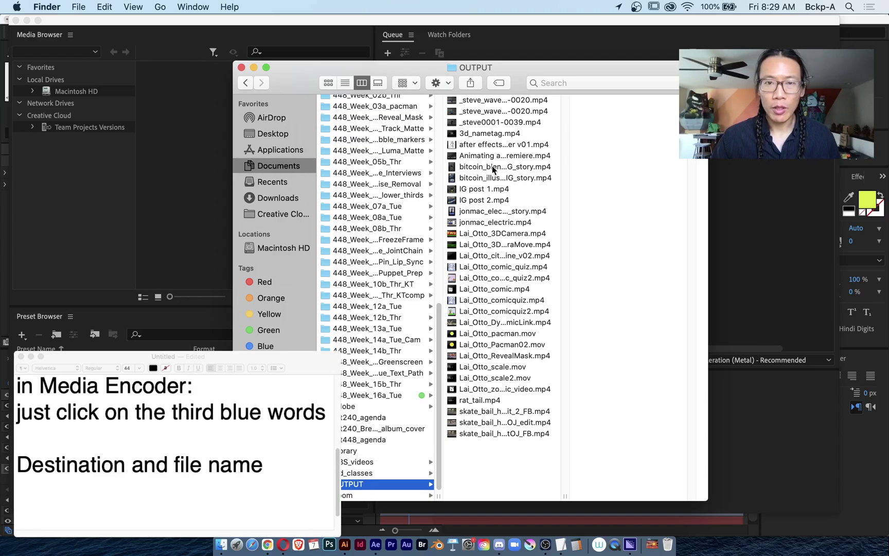
Select 'after effects practice render v01.mp4' and preview it in Gallery view.
click(476, 144)
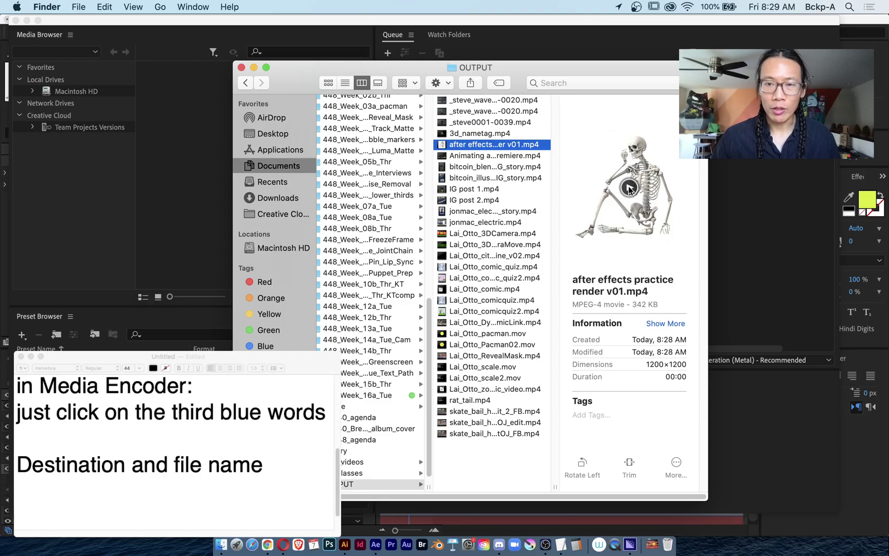
mouse_move(487, 80)
mouse_down()
mouse_move(347, 73)
mouse_move(495, 85)
mouse_up()
click(239, 76)
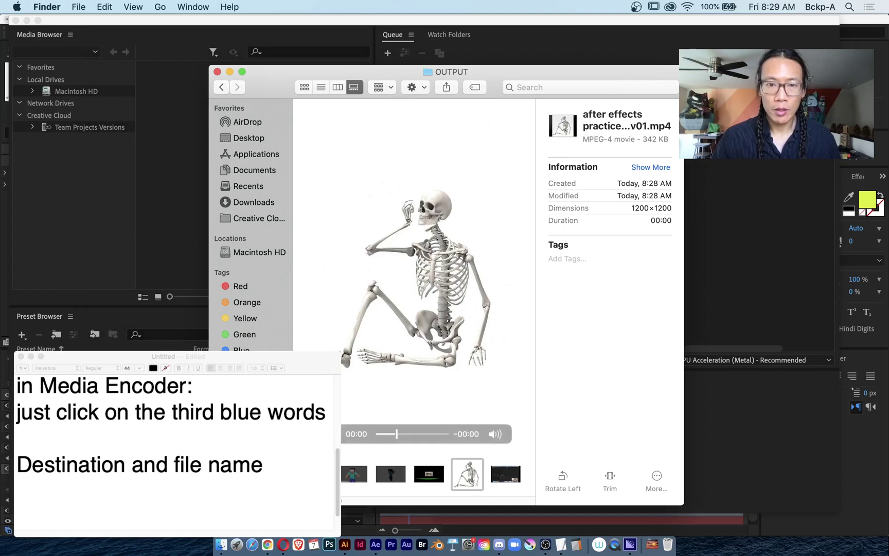